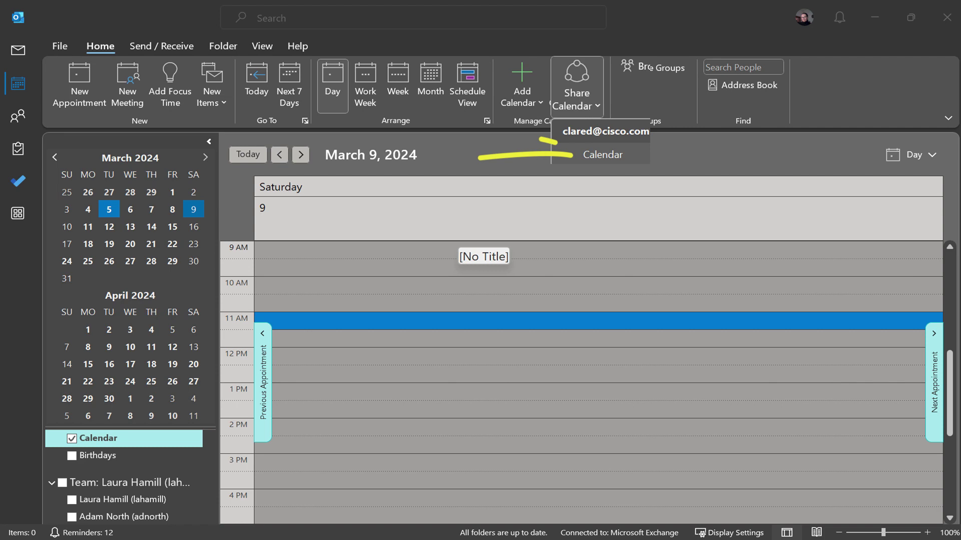
- Open the calendar's sharing permissions and start adding the manager as a shared user
{"action": "left_click", "coordinate": [603, 155]}
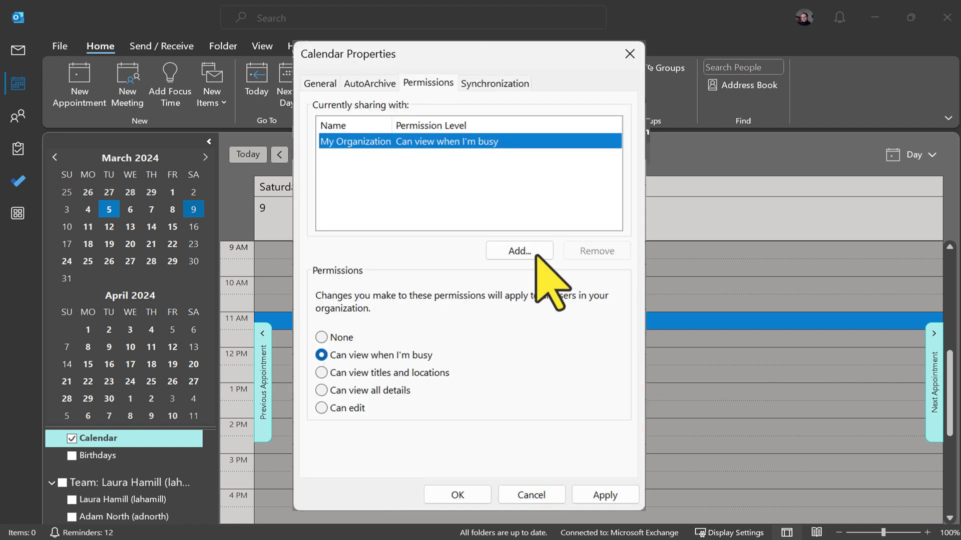
{"action": "left_click", "coordinate": [520, 250]}
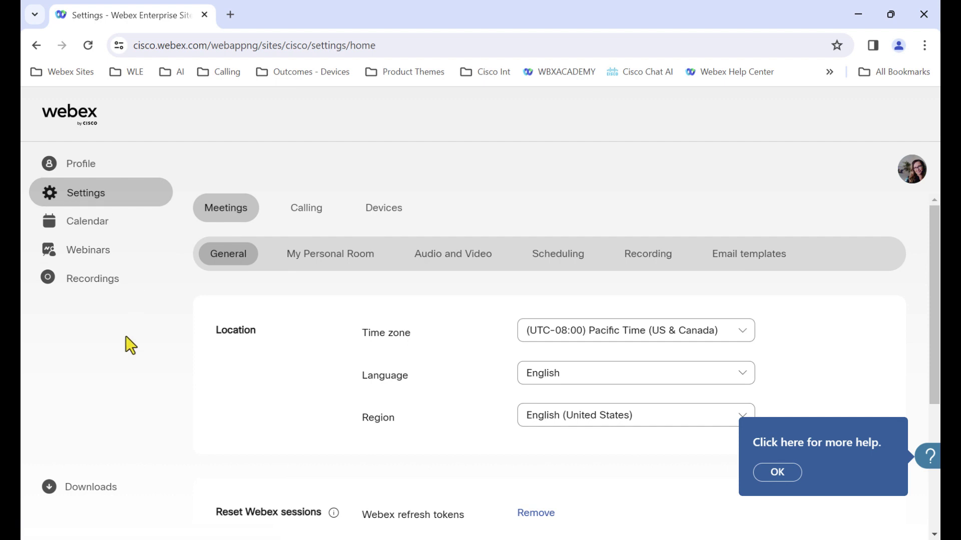
- Give the delegate's e-mail scheduling permission and turn on automatic meeting-content sharing with delegates
{"action": "left_click", "coordinate": [545, 258]}
{"action": "scroll", "coordinate": [530, 300], "scroll_direction": "down", "scroll_amount": 2}
{"action": "scroll", "coordinate": [508, 343], "scroll_direction": "down", "scroll_amount": 8}
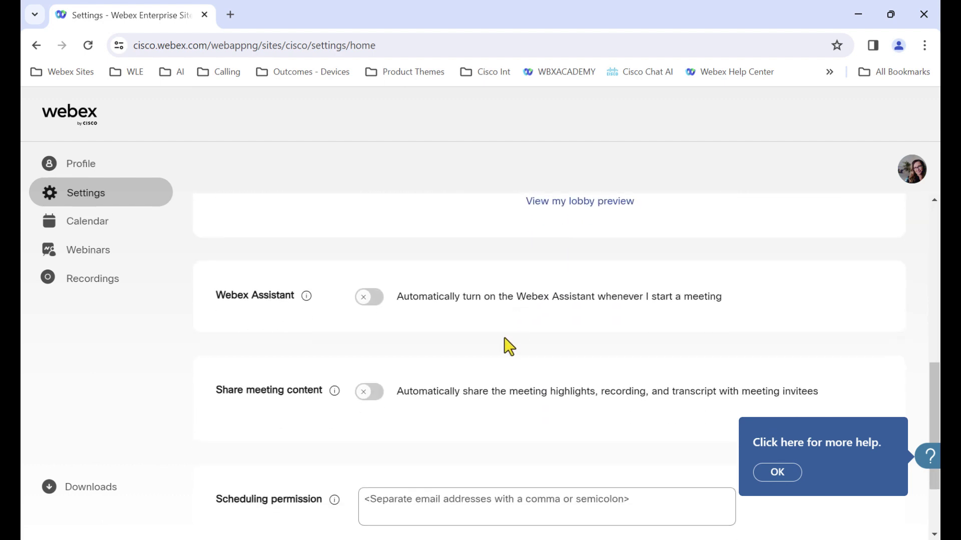
{"action": "left_click", "coordinate": [473, 395]}
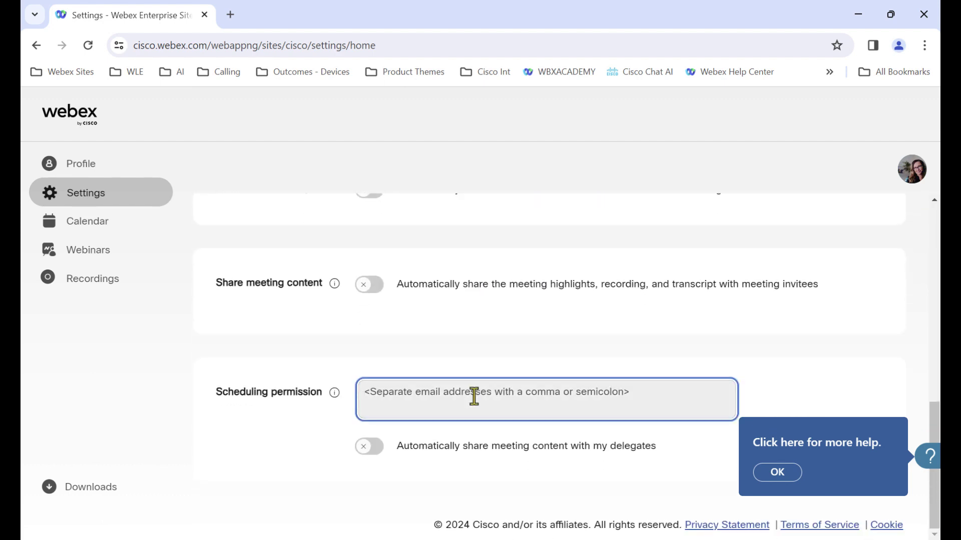
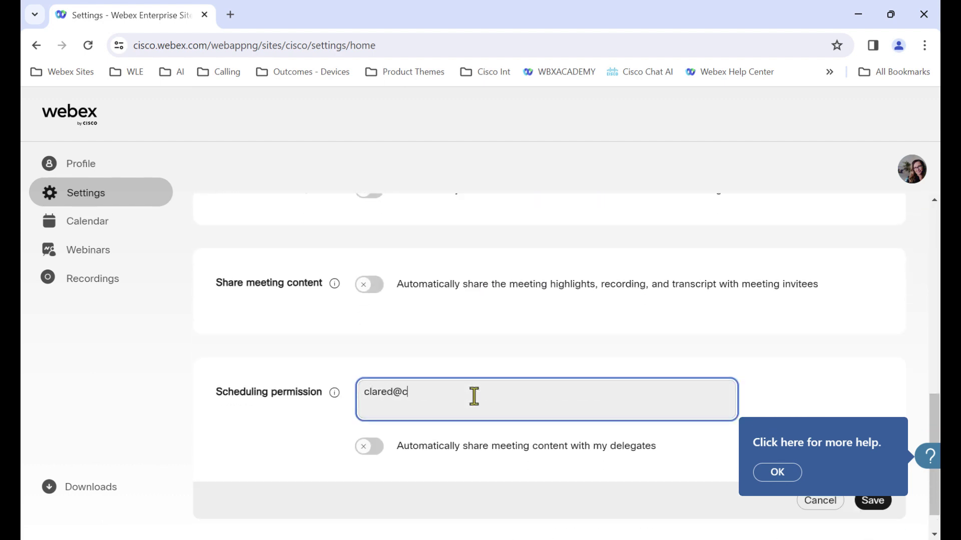
{"action": "left_click", "coordinate": [380, 449]}
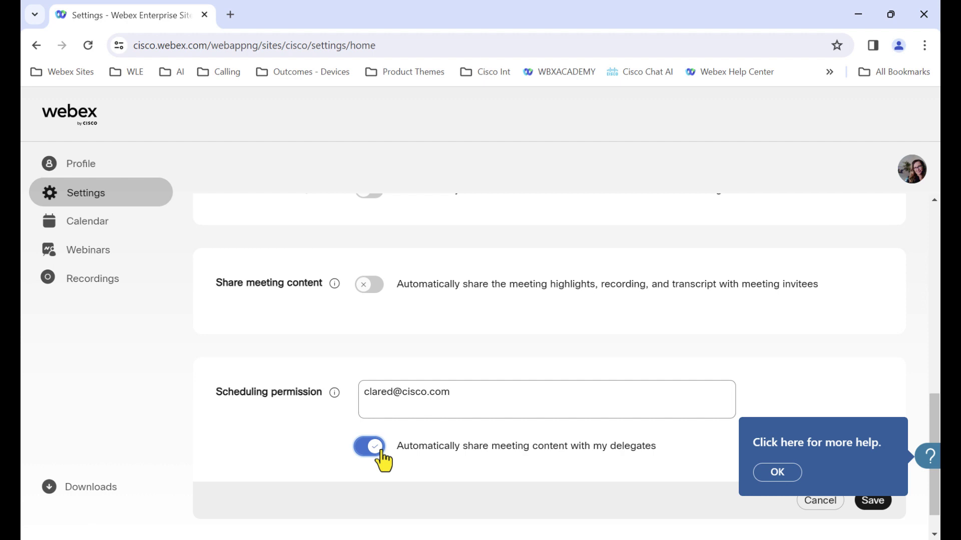
{"action": "left_click", "coordinate": [768, 472]}
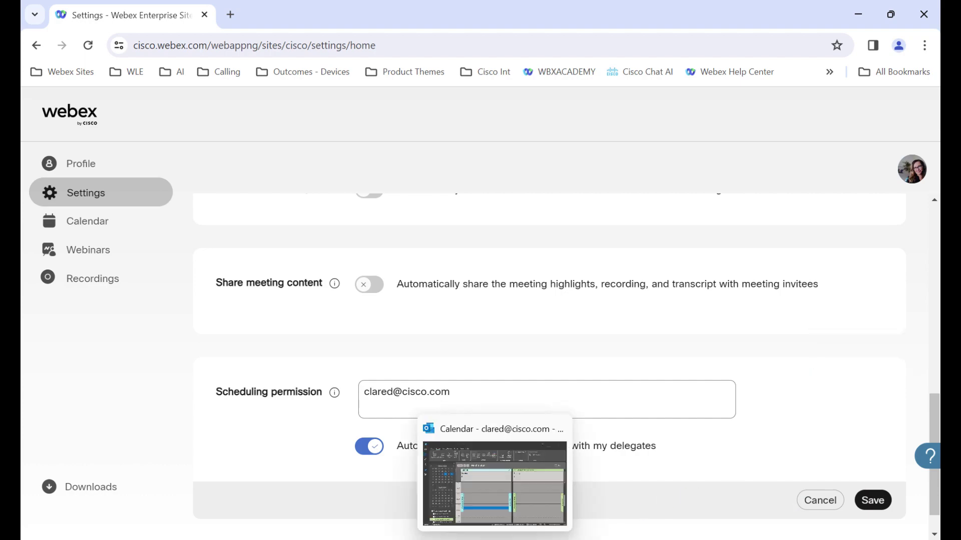
- Create a 9 AM appointment titled 'Remarkable Demo' on the manager's calendar
{"action": "left_click", "coordinate": [482, 509]}
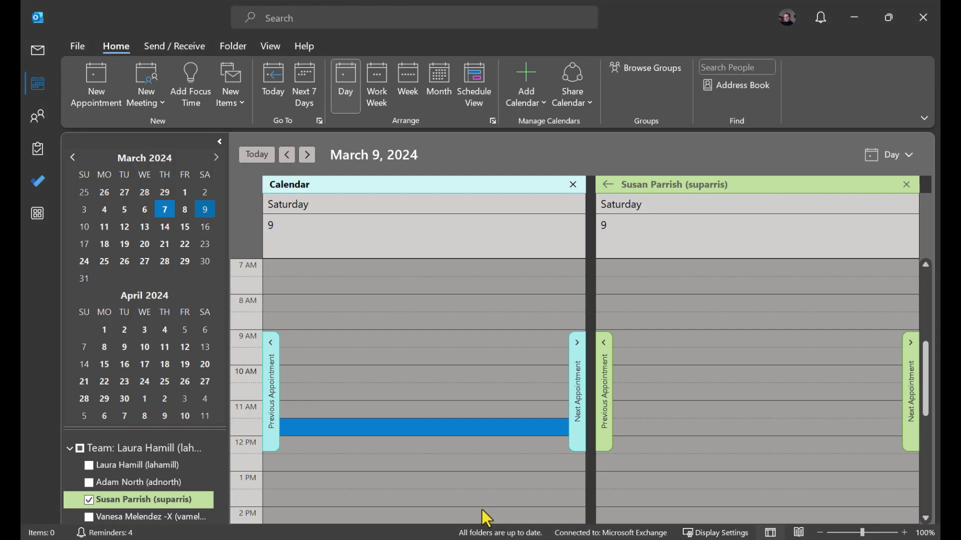
{"action": "left_click", "coordinate": [677, 332]}
{"action": "double_click", "coordinate": [678, 334]}
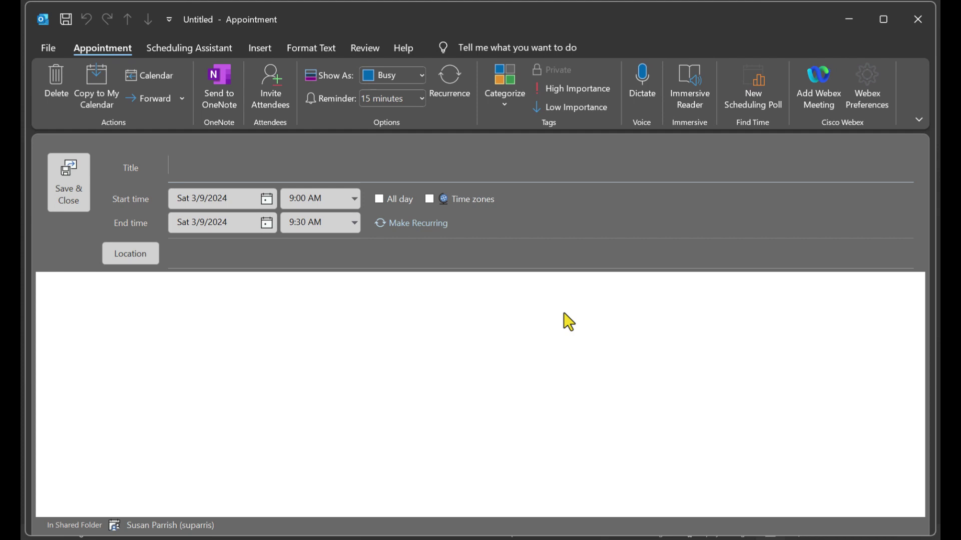
{"action": "type", "text": "Rema"}
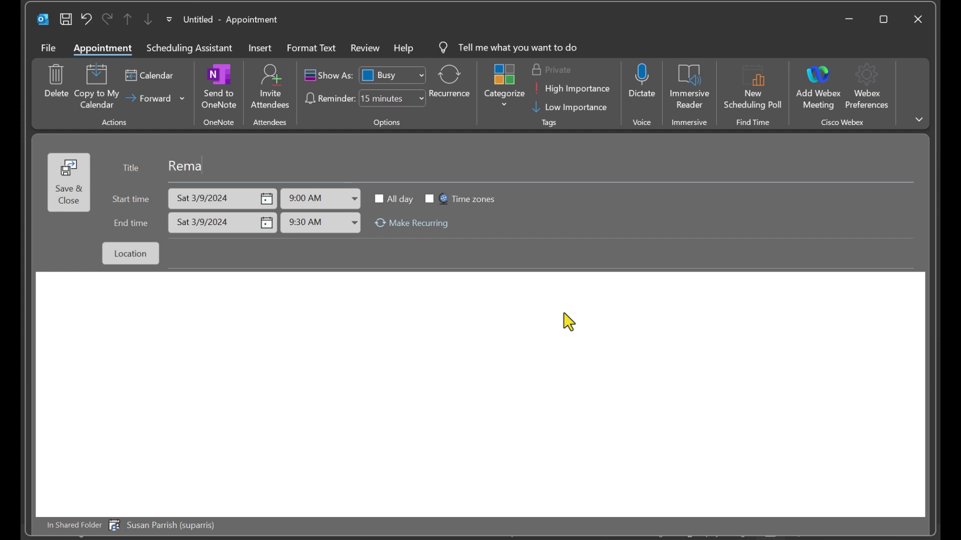
{"action": "type", "text": "rkable Demo"}
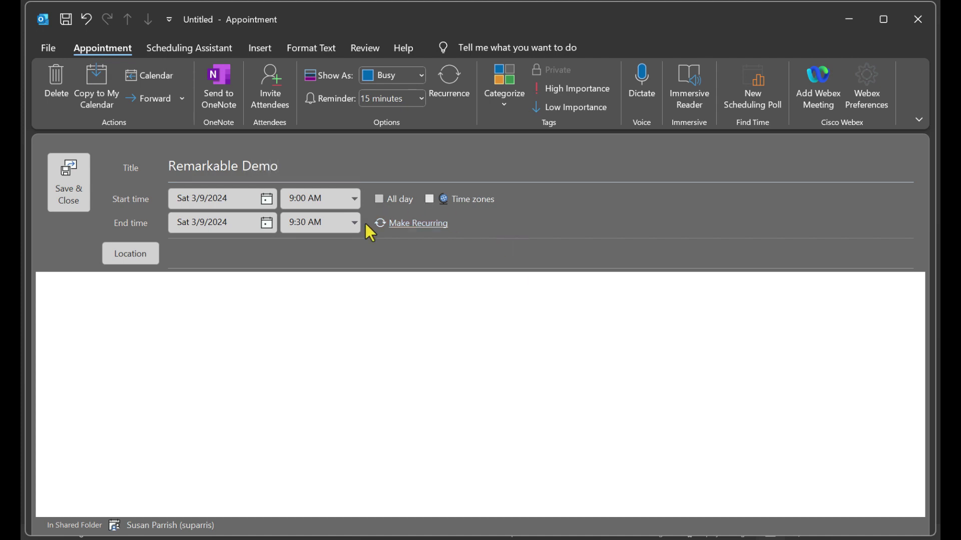
- Invite the delegate as a required attendee, chosen from suggested contacts, plus others
{"action": "left_click", "coordinate": [271, 82]}
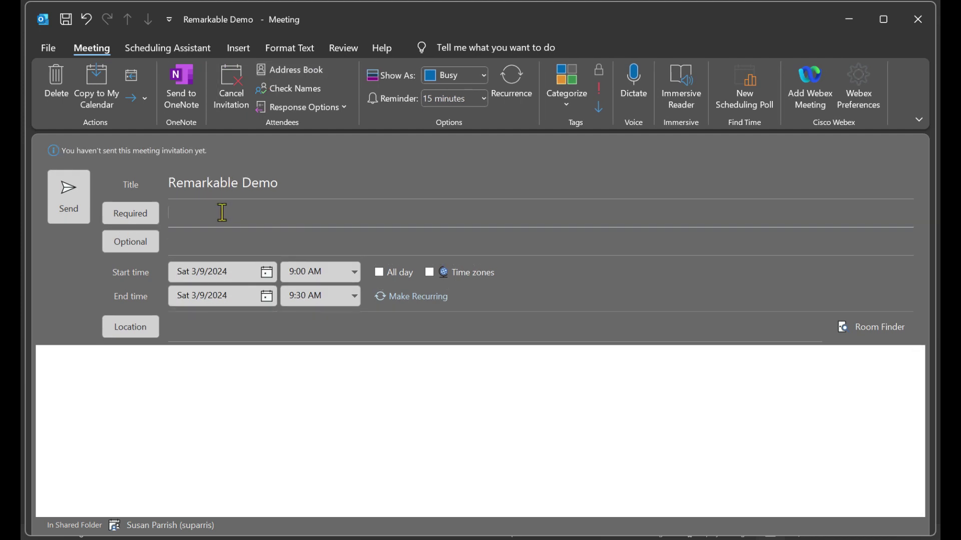
{"action": "type", "text": "dared"}
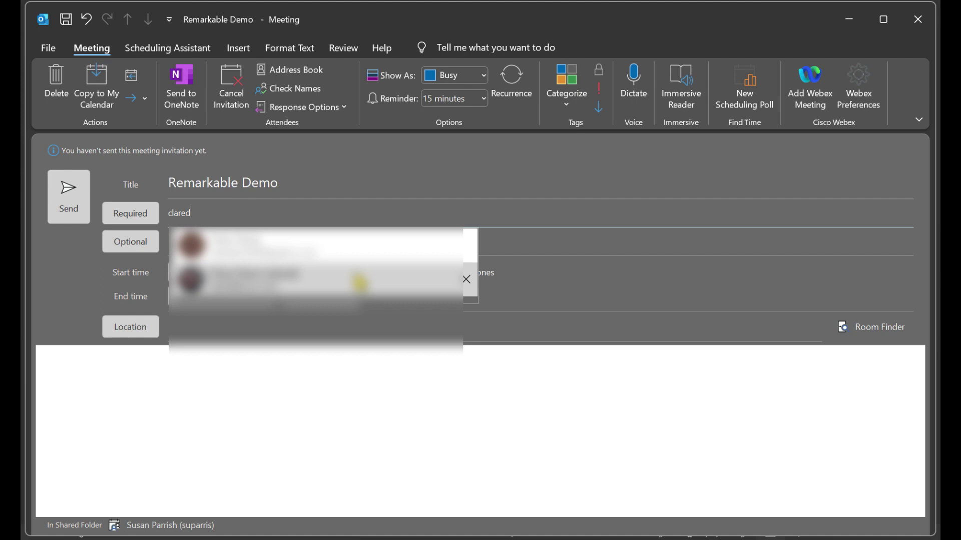
{"action": "left_click", "coordinate": [360, 281]}
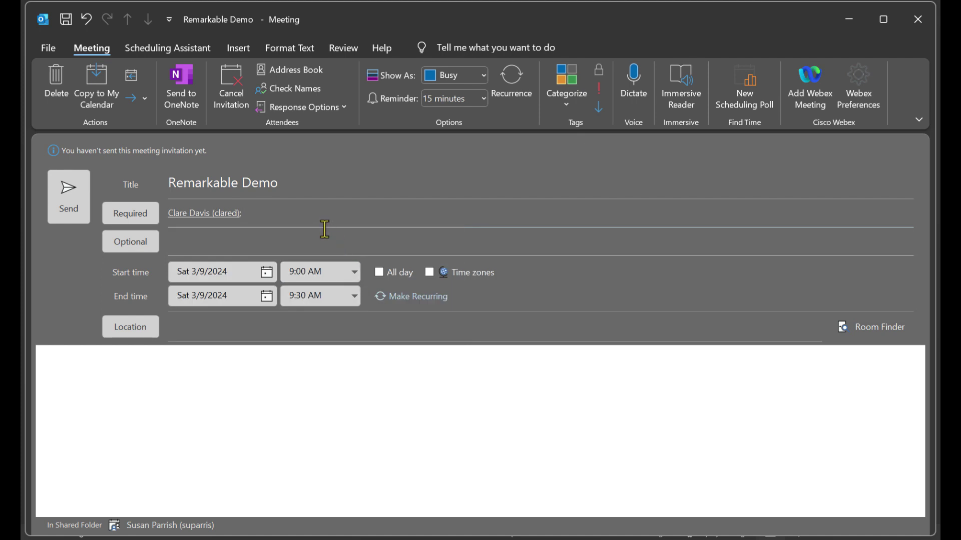
{"action": "type", "text": "others....."}
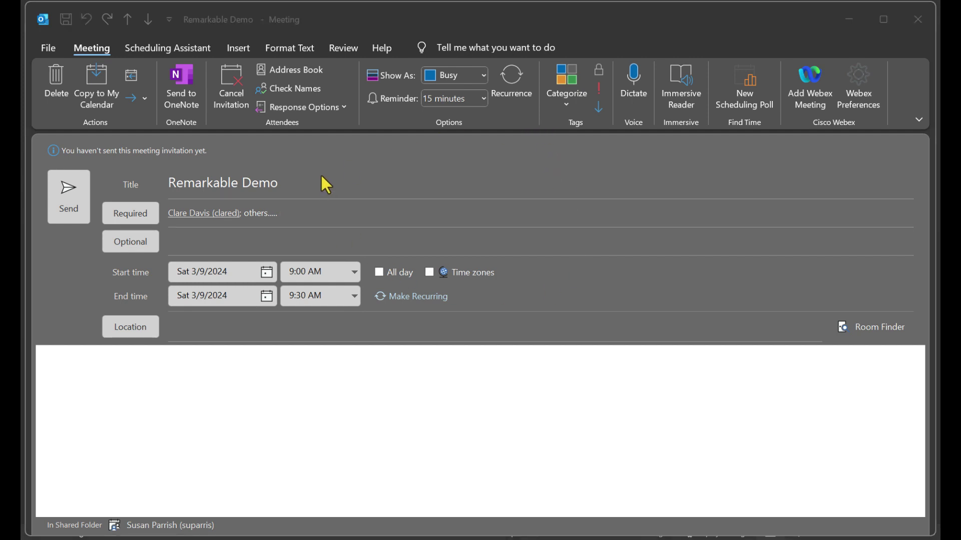
- Attach a Webex meeting to the invite and open its Webex Preferences
{"action": "left_click", "coordinate": [813, 75]}
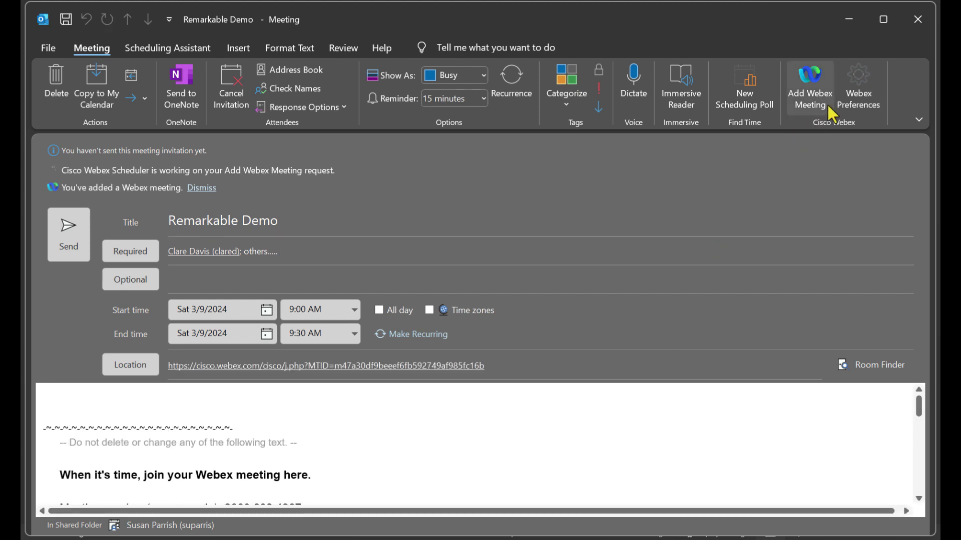
{"action": "left_click", "coordinate": [861, 94]}
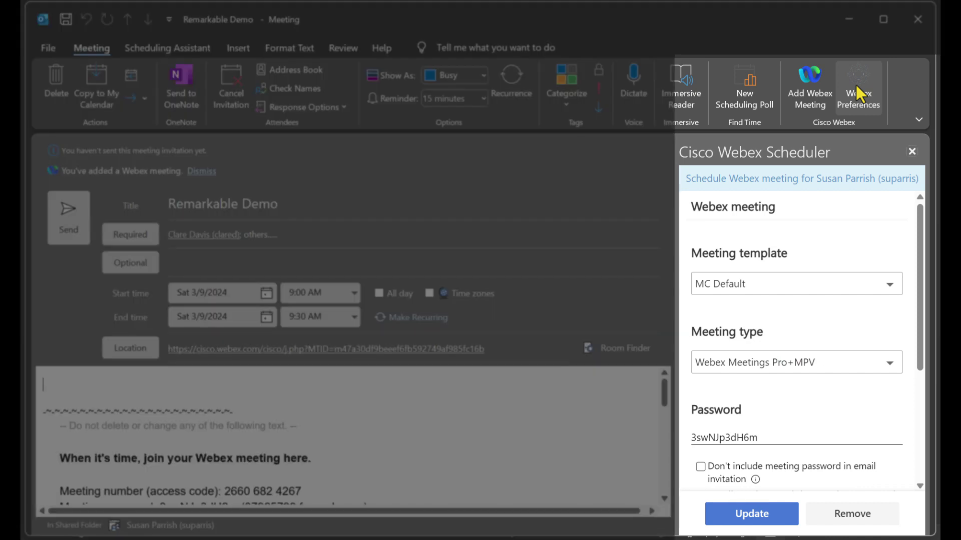
- Dismiss the password popup and check the delegate as a meeting cohost
{"action": "left_click", "coordinate": [776, 436]}
{"action": "left_click", "coordinate": [796, 484]}
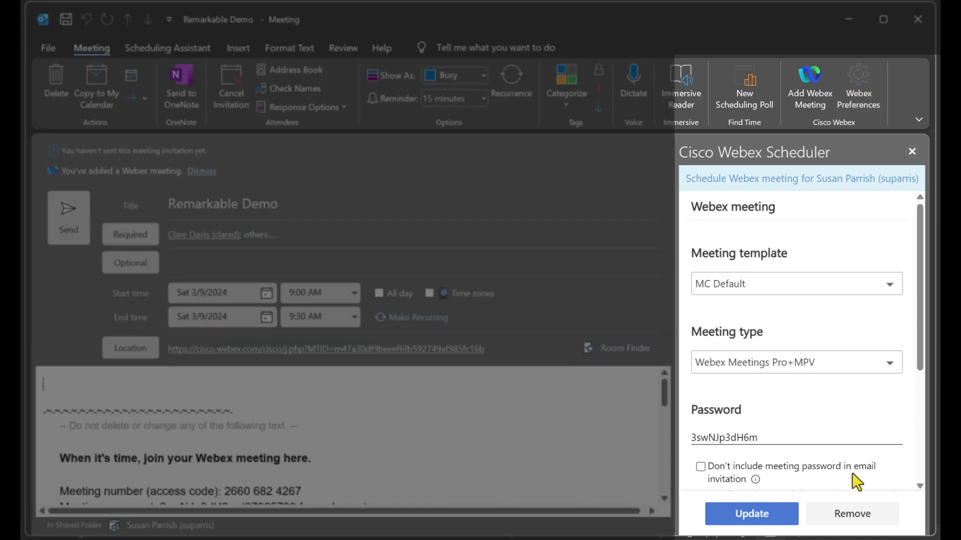
{"action": "scroll", "coordinate": [790, 467], "scroll_direction": "down", "scroll_amount": 3}
{"action": "scroll", "coordinate": [844, 464], "scroll_direction": "down", "scroll_amount": 3}
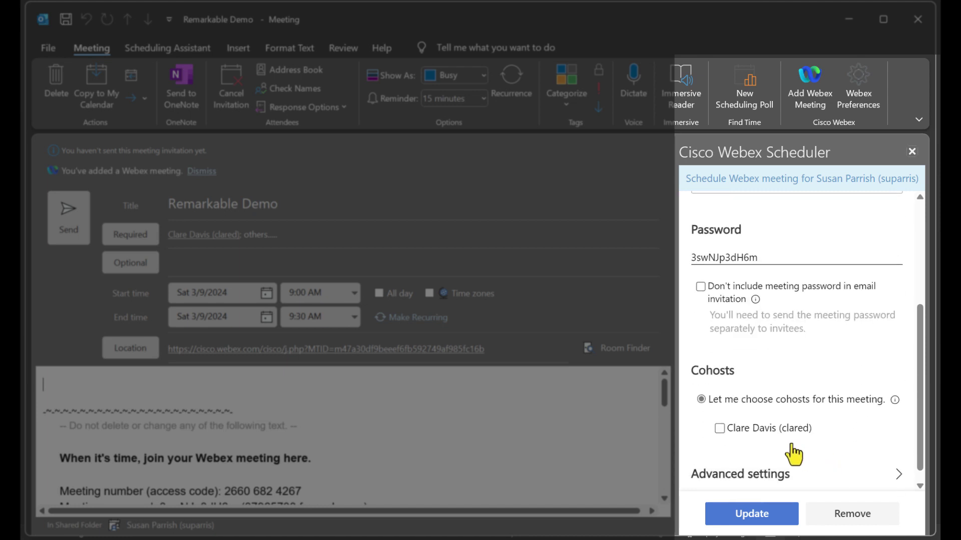
{"action": "left_click", "coordinate": [720, 429]}
- Keep join-before-host on at 5 minutes in Advanced settings and apply the Webex update
{"action": "scroll", "coordinate": [838, 443], "scroll_direction": "down", "scroll_amount": 1}
{"action": "left_click", "coordinate": [797, 460]}
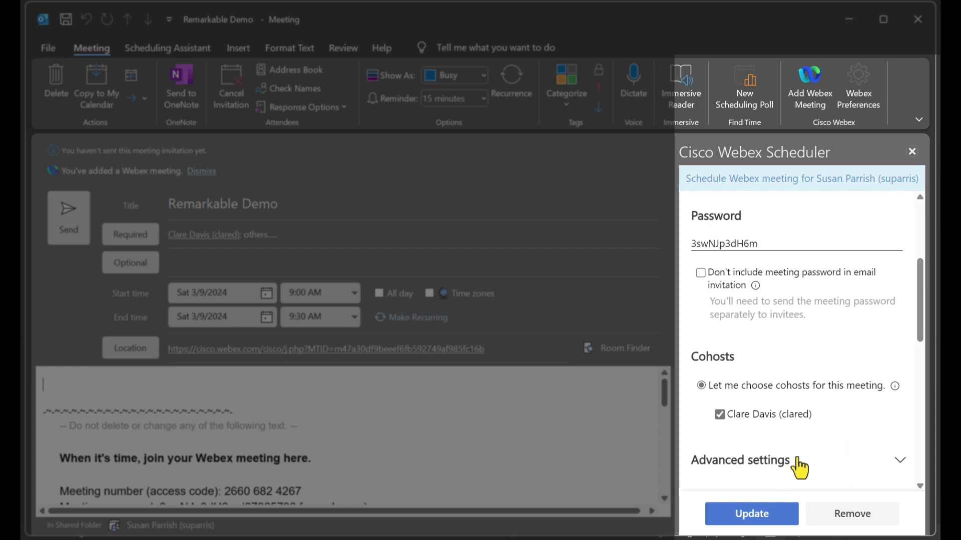
{"action": "scroll", "coordinate": [798, 459], "scroll_direction": "down", "scroll_amount": 5}
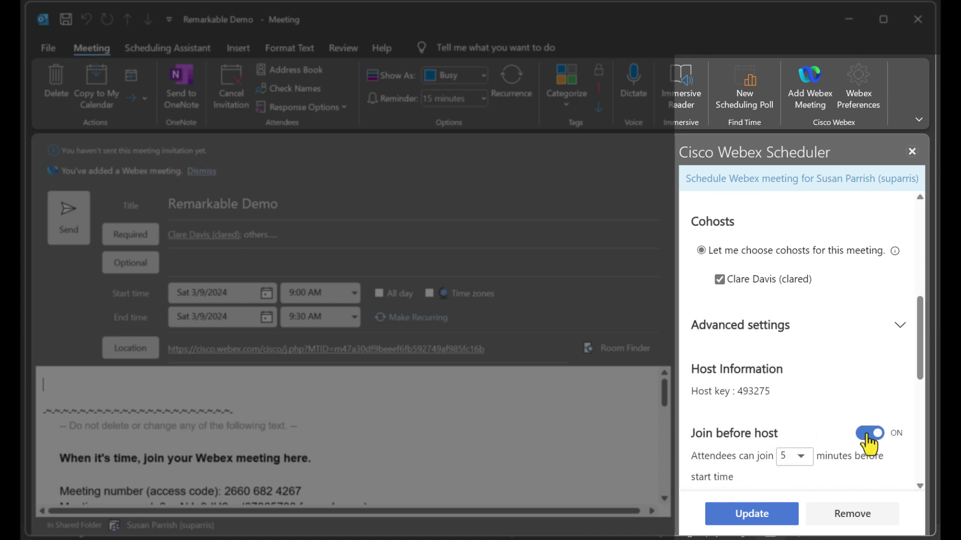
{"action": "left_click", "coordinate": [869, 439]}
{"action": "left_click", "coordinate": [871, 440]}
{"action": "left_click", "coordinate": [800, 456]}
{"action": "scroll", "coordinate": [806, 465], "scroll_direction": "down", "scroll_amount": 3}
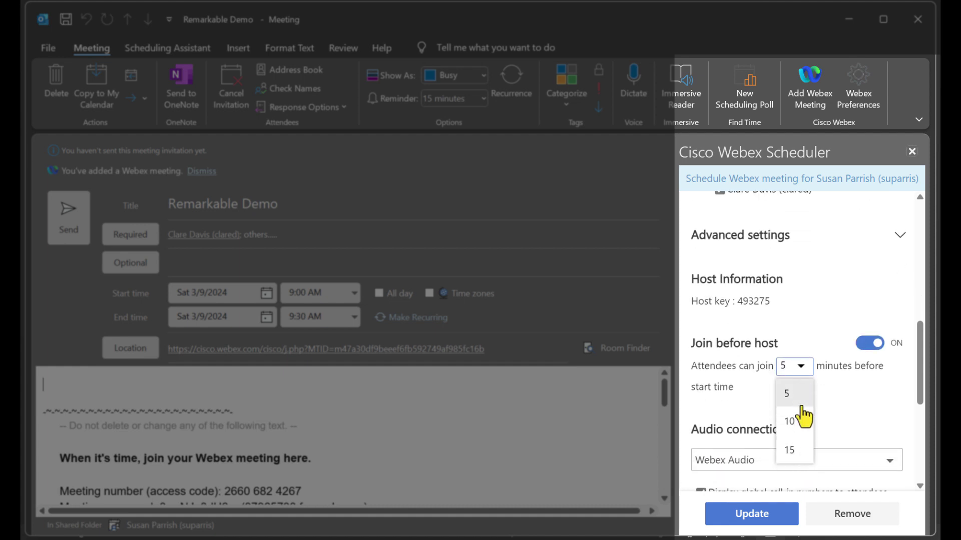
{"action": "left_click", "coordinate": [842, 407]}
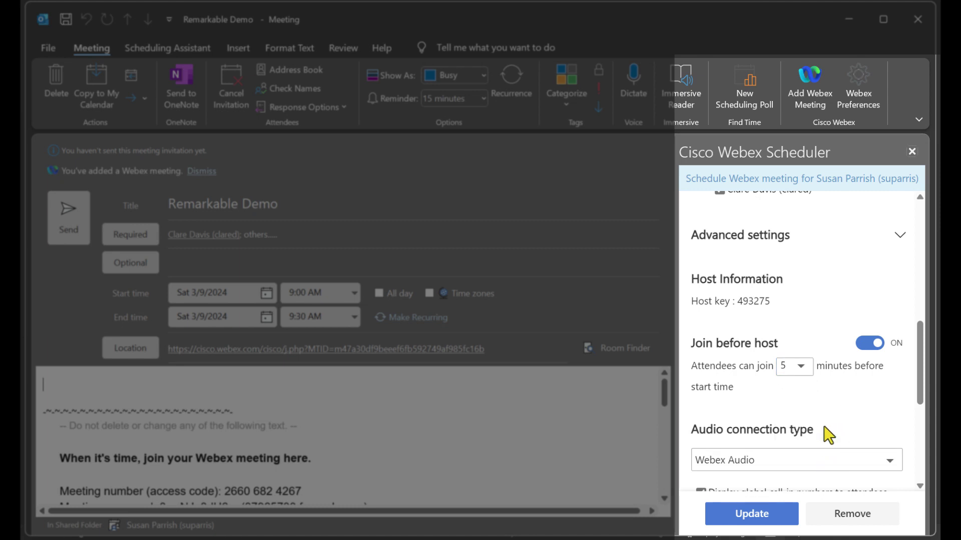
{"action": "scroll", "coordinate": [828, 428], "scroll_direction": "down", "scroll_amount": 2}
{"action": "scroll", "coordinate": [829, 428], "scroll_direction": "down", "scroll_amount": 1}
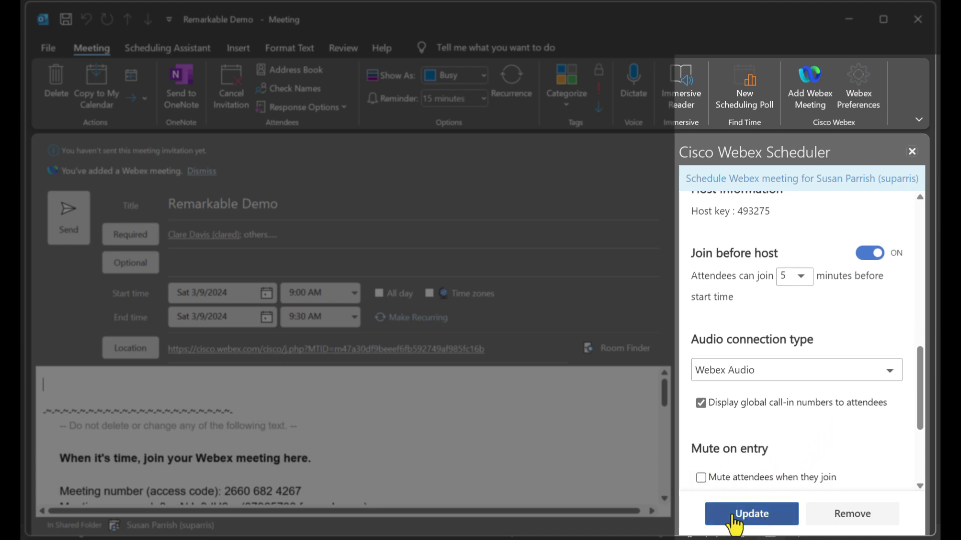
{"action": "left_click", "coordinate": [758, 520]}
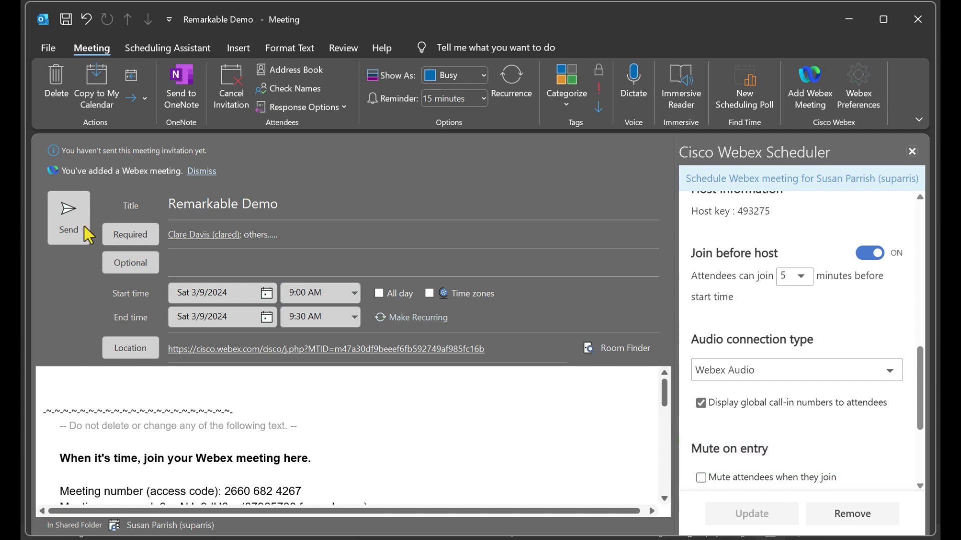
- Send the Remarkable Demo meeting invitation
{"action": "left_click", "coordinate": [64, 214]}
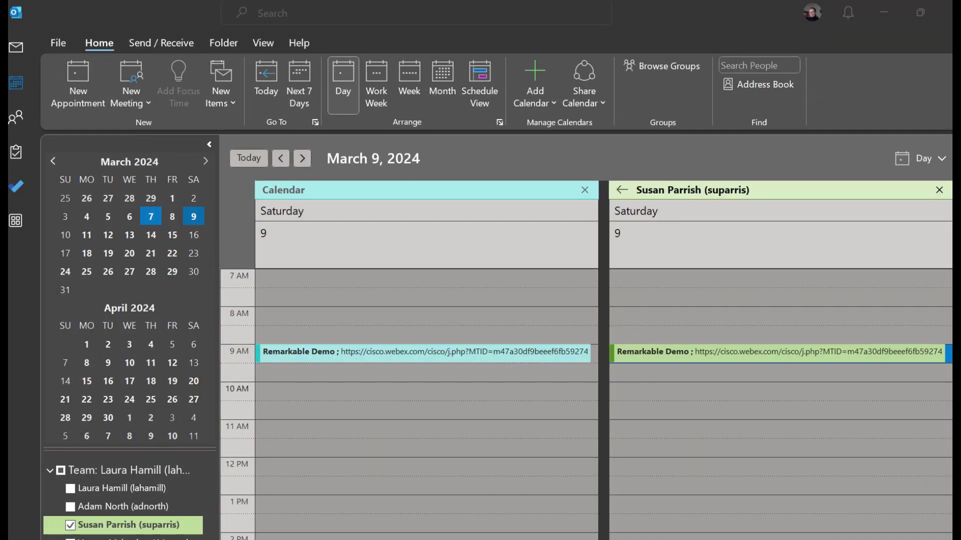